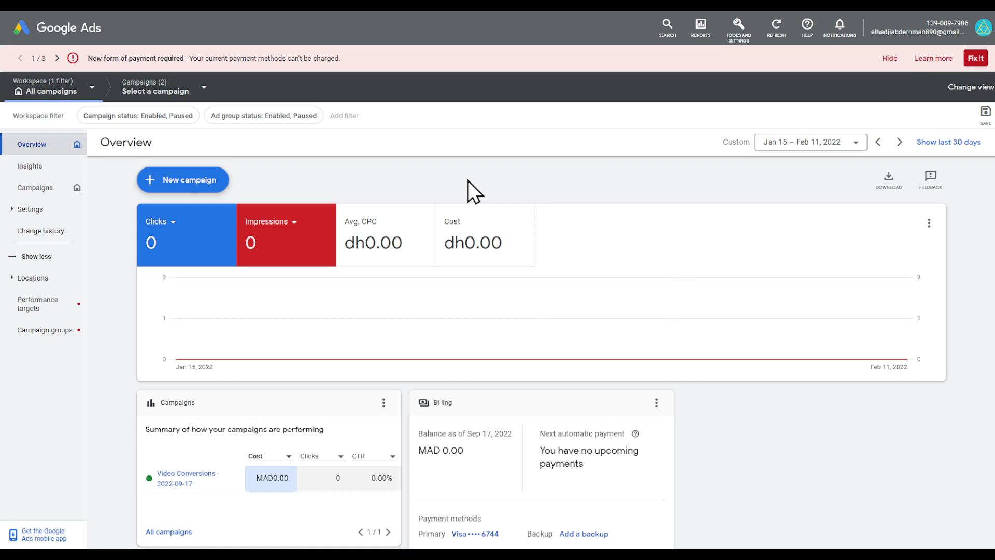
# Open the Tools and Settings menu to list the Planning, Shared Library and account tools.
pyautogui.click(746, 34)
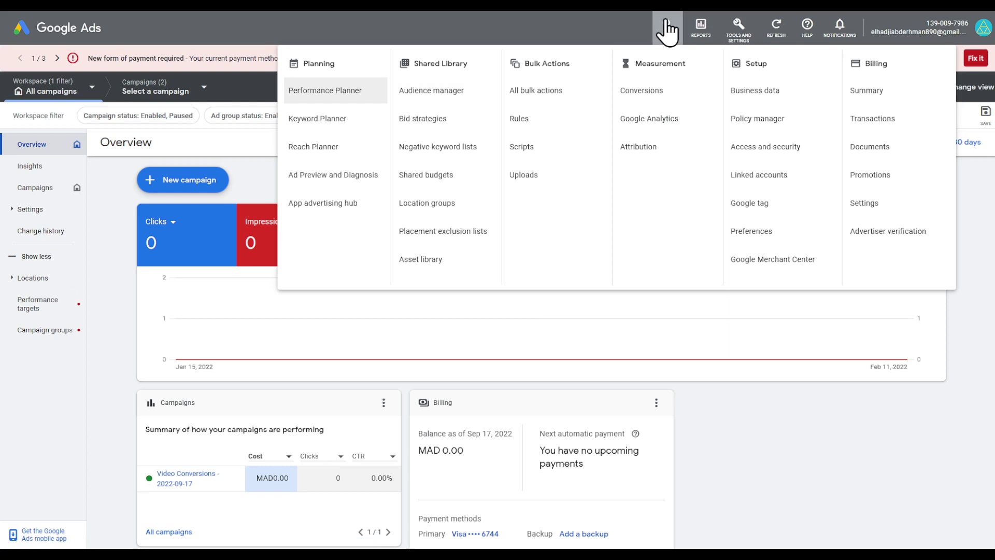
# Open Keyword Planner and choose Discover new keywords.
pyautogui.click(306, 119)
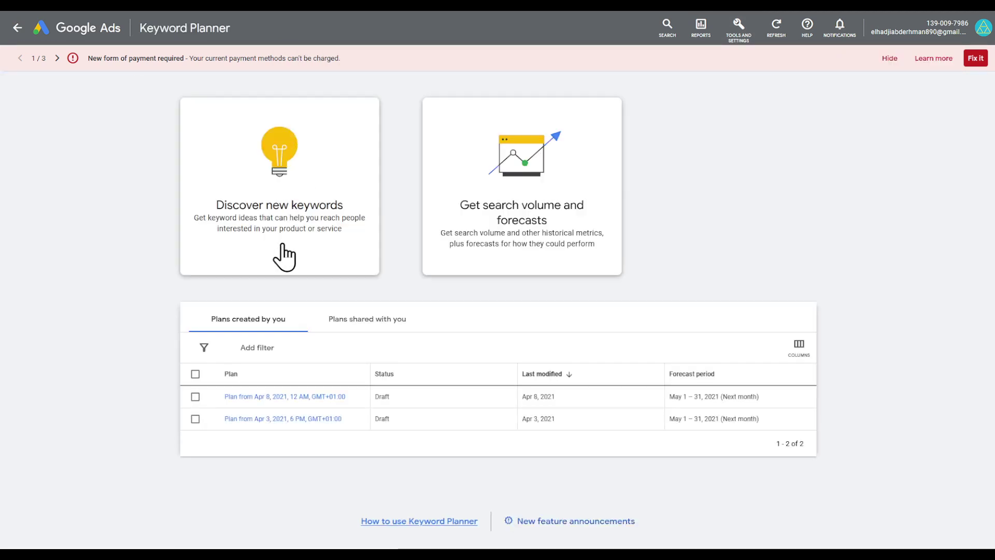
pyautogui.click(283, 244)
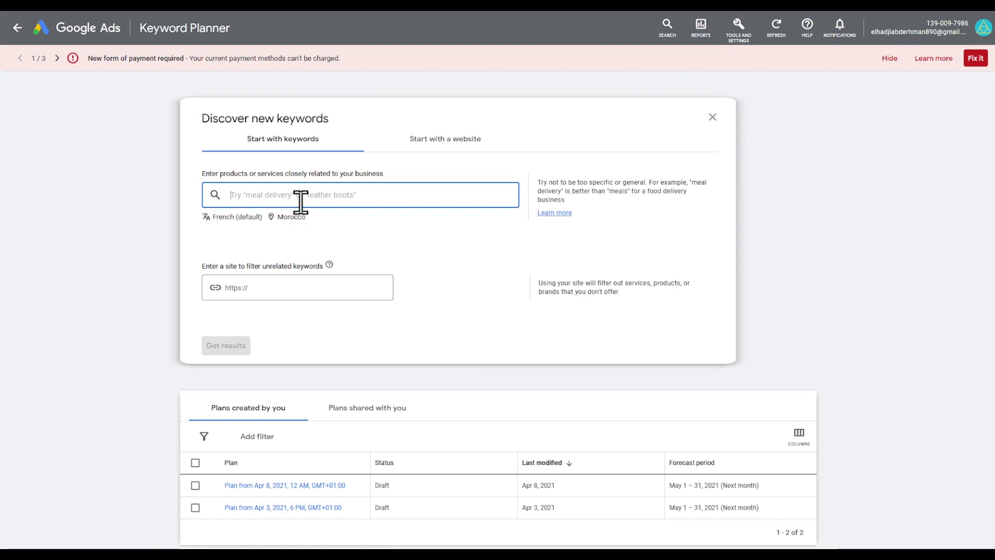
# Replace Morocco with United States as the only targeted location.
pyautogui.click(289, 218)
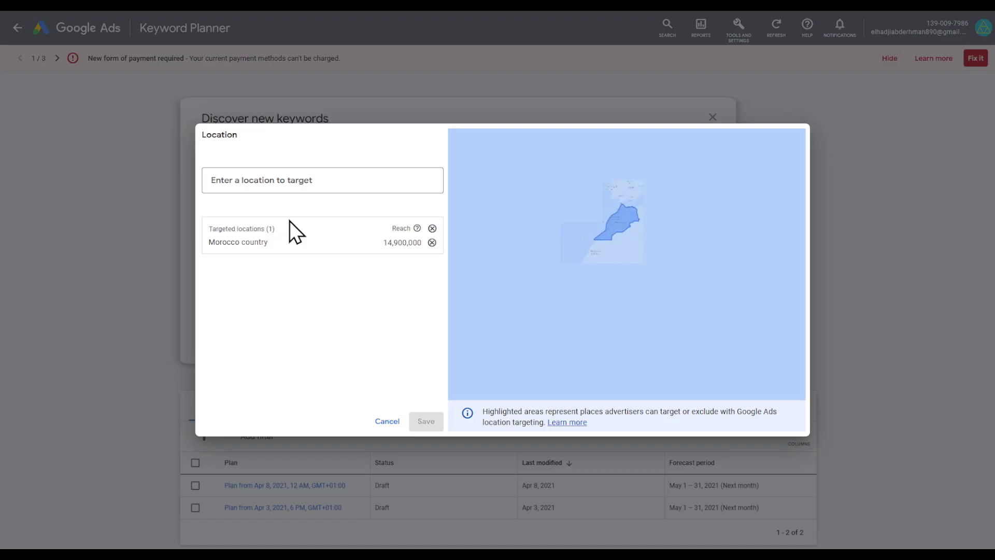
pyautogui.click(293, 182)
pyautogui.write('use')
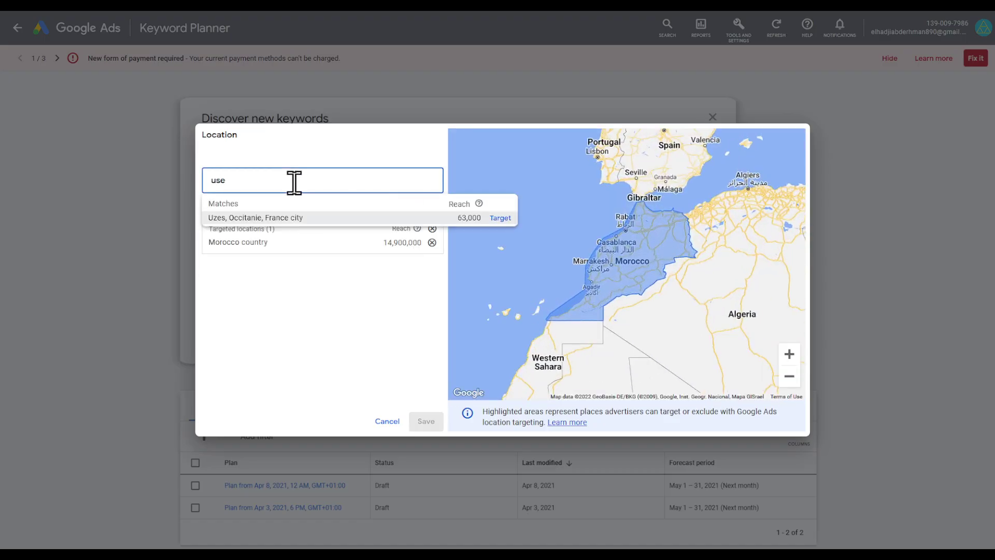
pyautogui.press('BackSpace')
pyautogui.write('a')
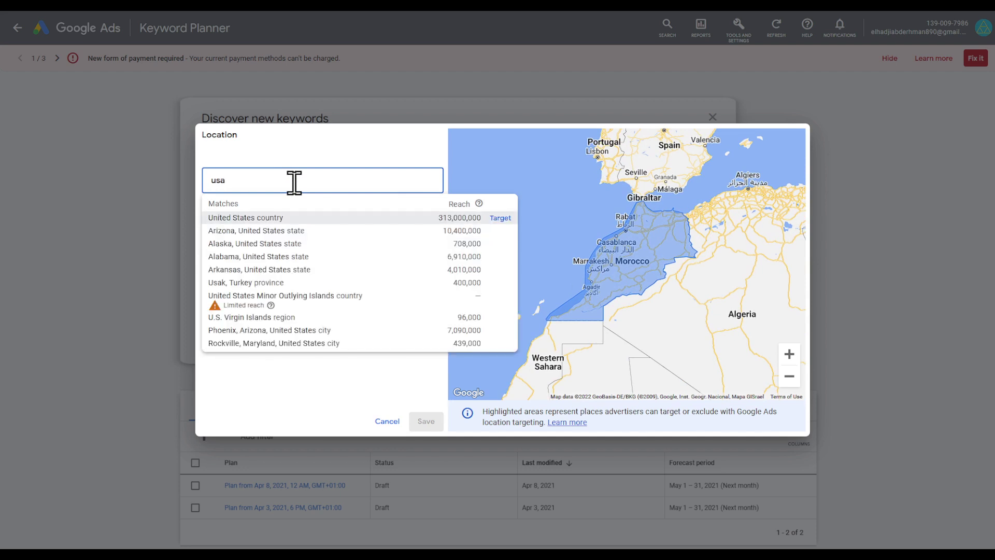
pyautogui.click(500, 218)
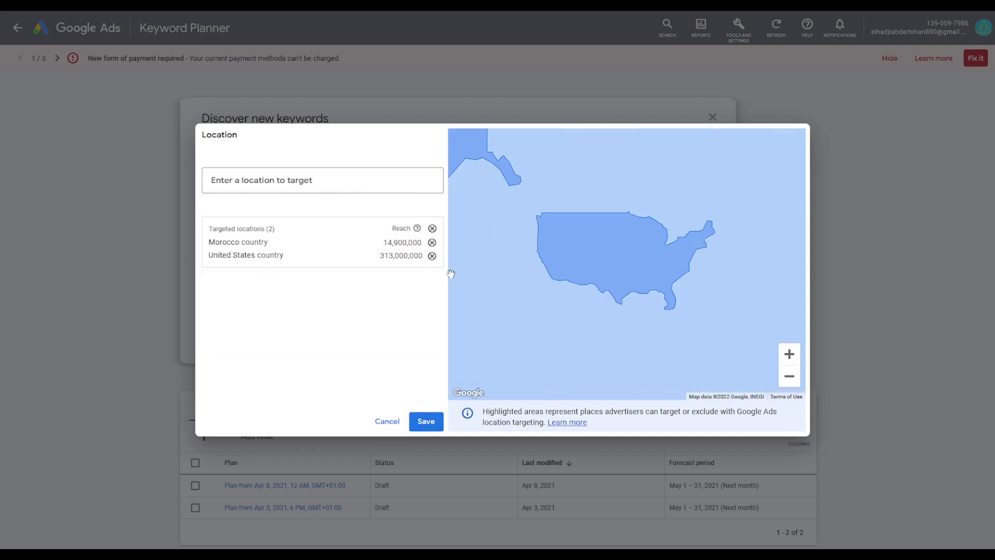
pyautogui.click(432, 243)
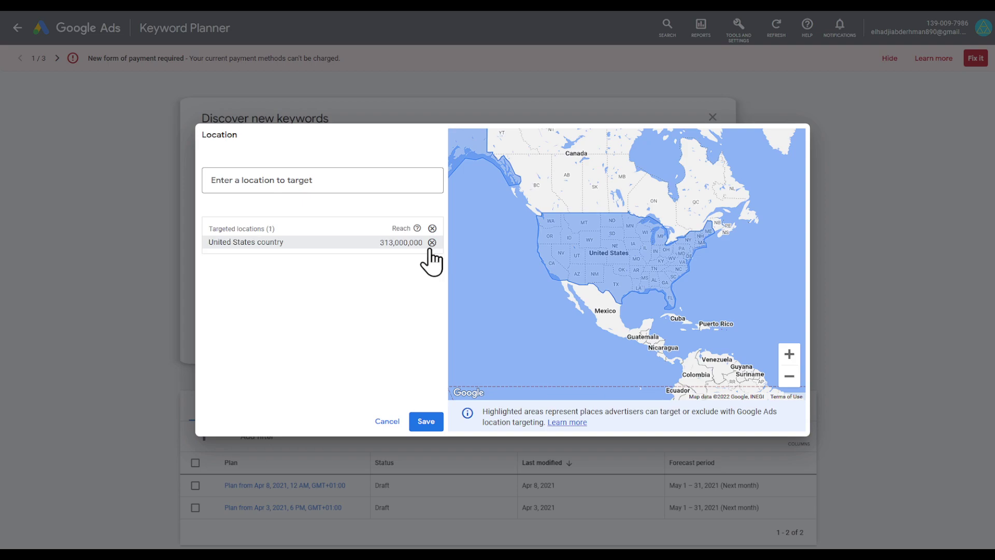
pyautogui.click(422, 425)
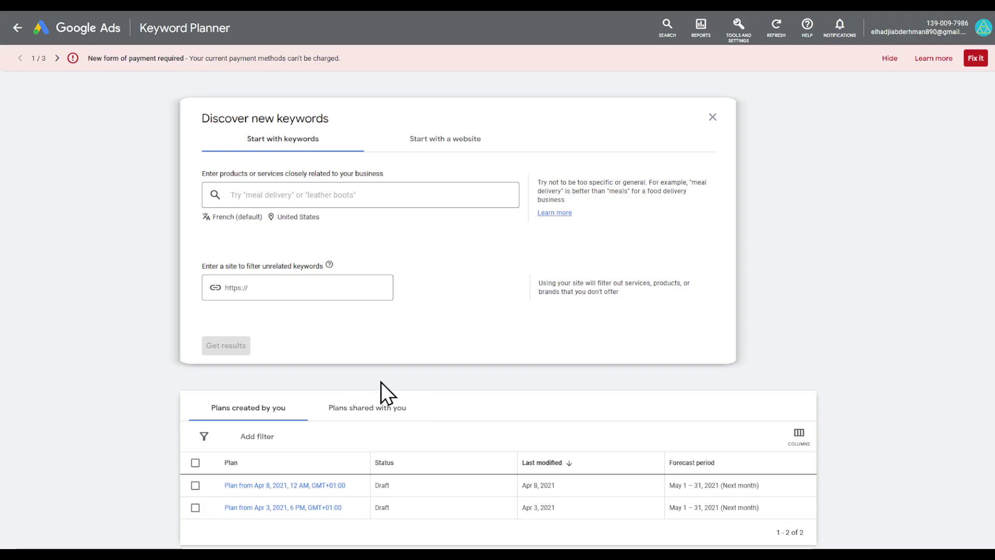
# Change the keyword language from French to English.
pyautogui.click(229, 217)
pyautogui.write('e')
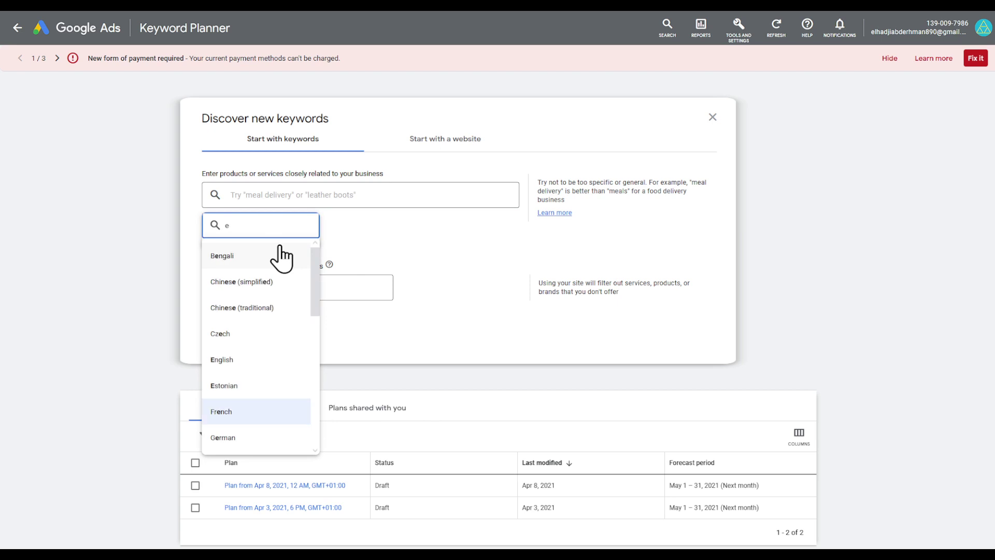
pyautogui.click(271, 363)
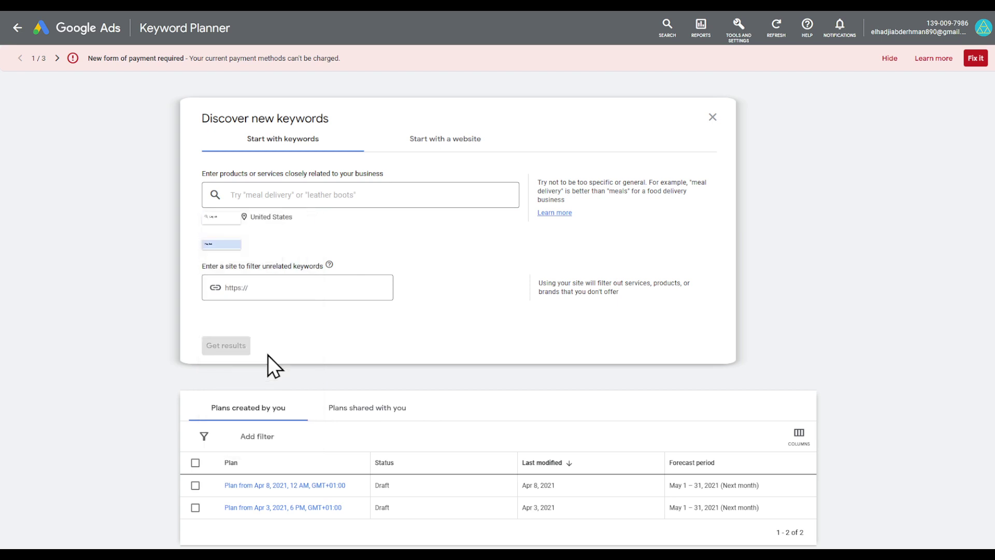
pyautogui.click(261, 289)
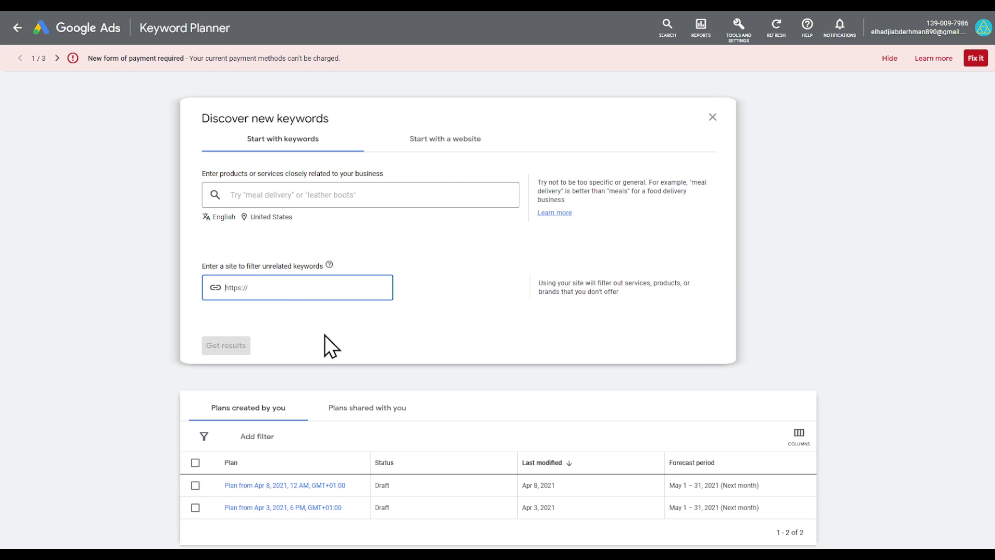
# Enter 'meal delivery' as the seed keyword.
pyautogui.click(280, 194)
pyautogui.scroll(-1, 468, 277)
pyautogui.scroll(1, 467, 278)
pyautogui.write('meal delivery')
pyautogui.press('Return')
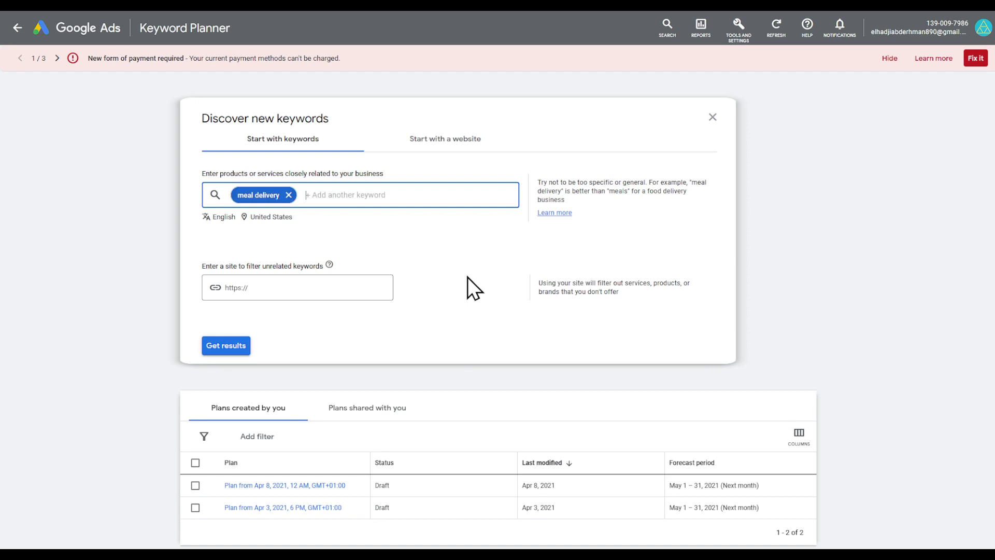
# Get keyword ideas and tick meal delivery, hello fresh meals, hello fresh menu and freshly meals.
pyautogui.click(218, 346)
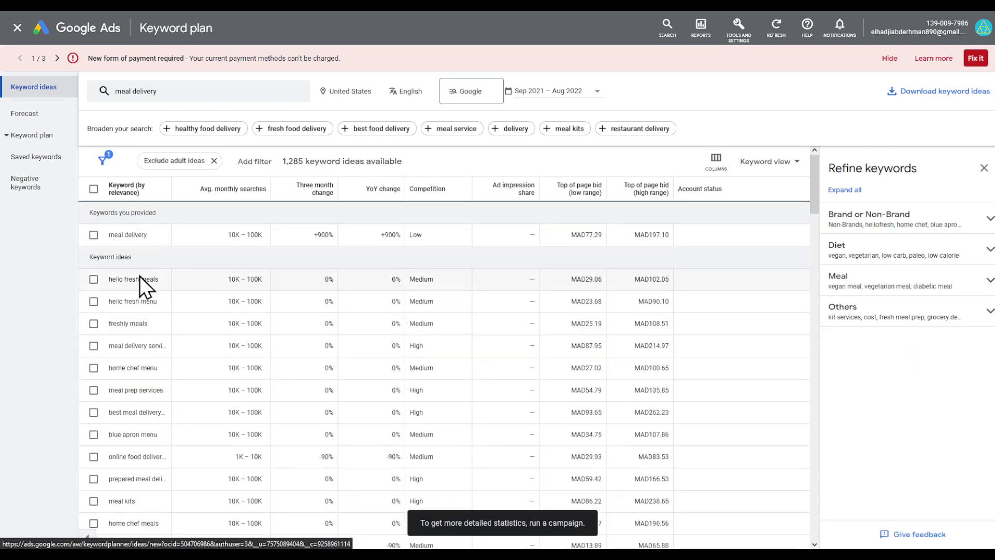
pyautogui.click(93, 235)
pyautogui.click(93, 279)
pyautogui.click(93, 301)
pyautogui.click(94, 325)
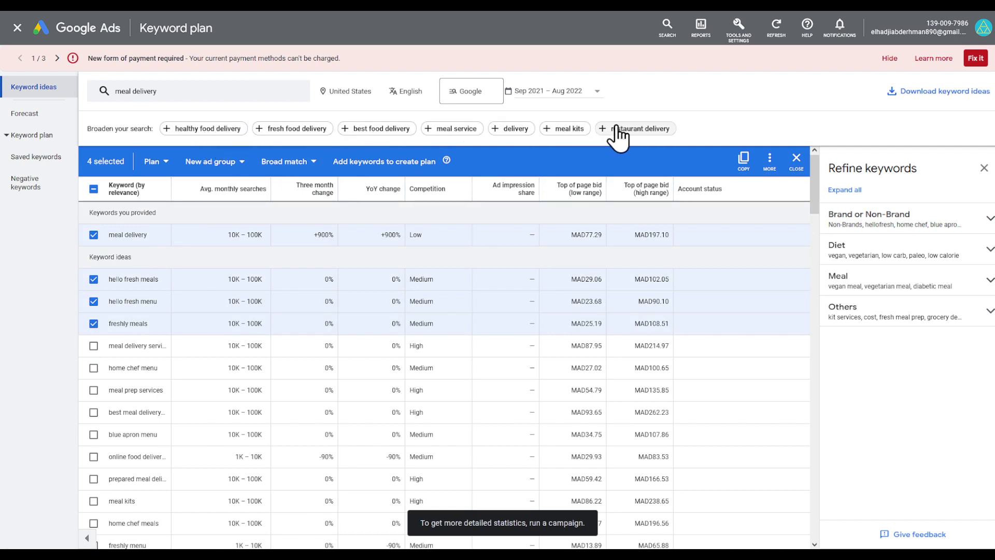
# Sort the ideas by competition, then by average monthly searches, highest first.
pyautogui.click(433, 199)
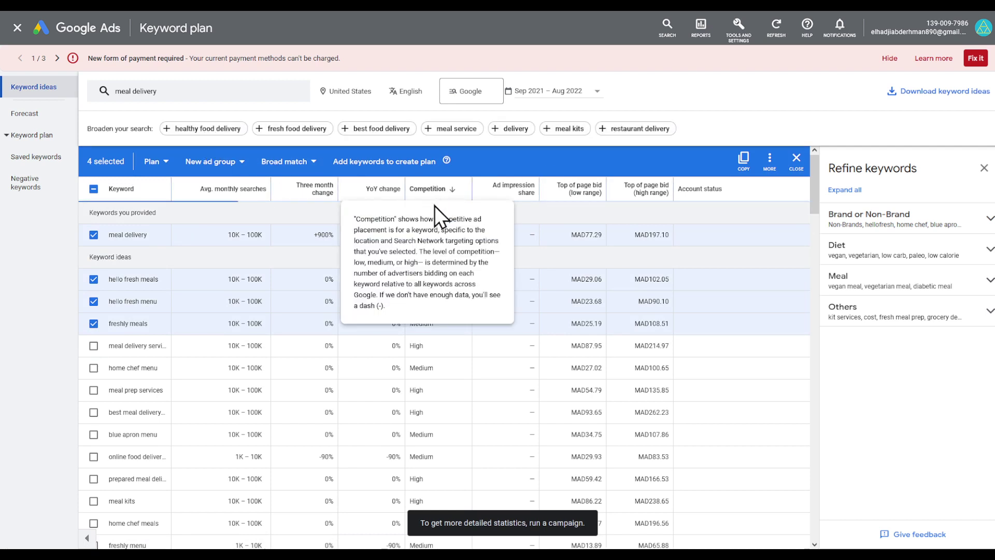
pyautogui.click(445, 192)
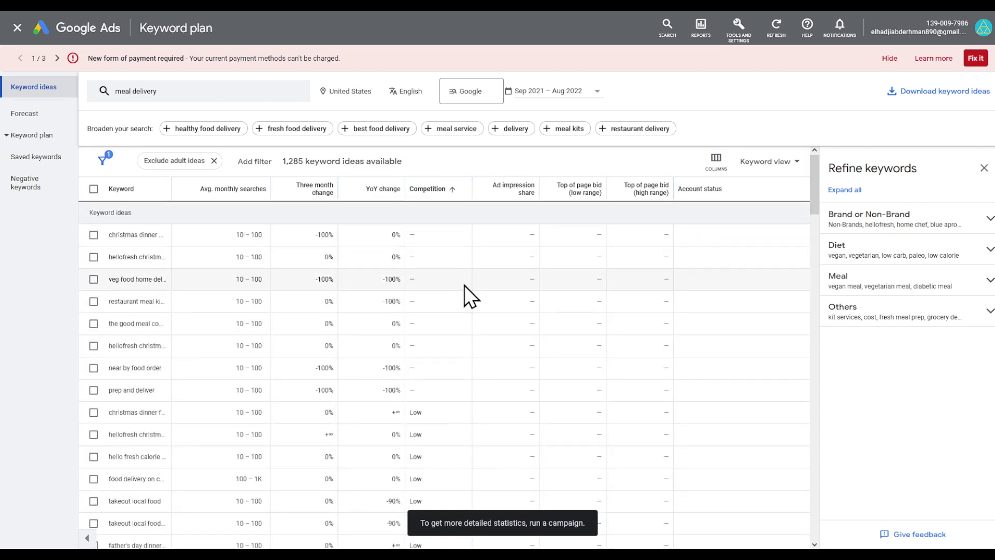
pyautogui.click(210, 197)
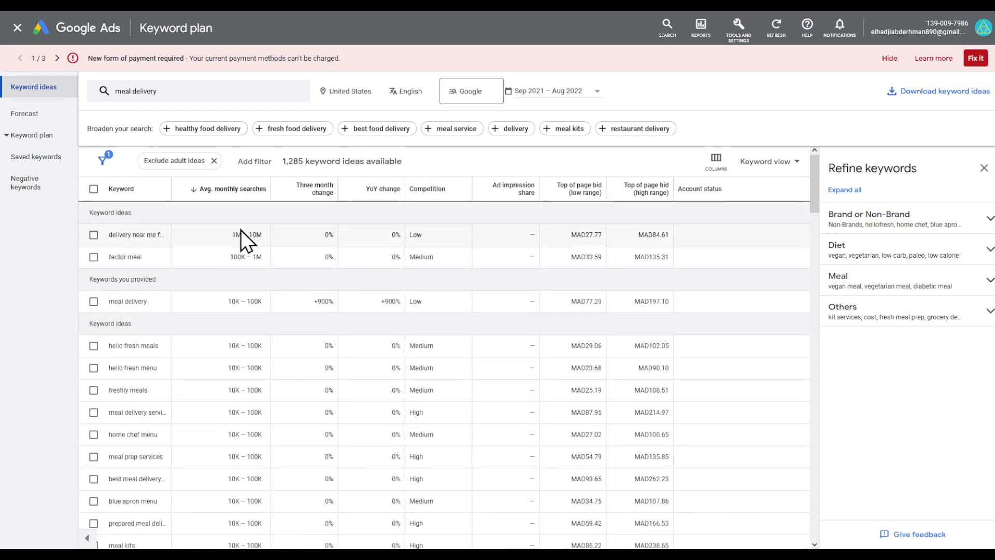
# Sort lowest searches first and save chefs plate menu, restaurant meal kits near me, ready meals delivered, lunch and dinner to a plan.
pyautogui.click(234, 188)
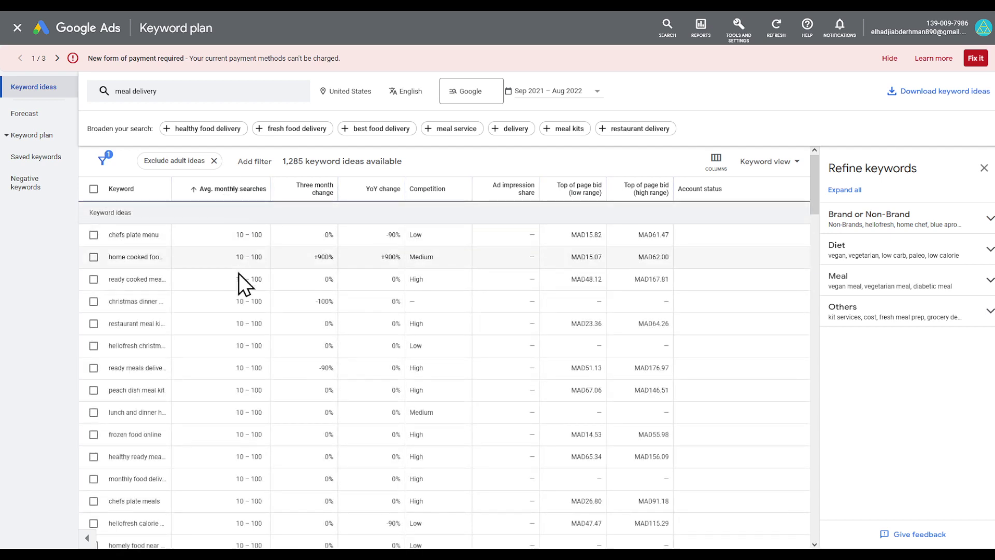
pyautogui.click(93, 235)
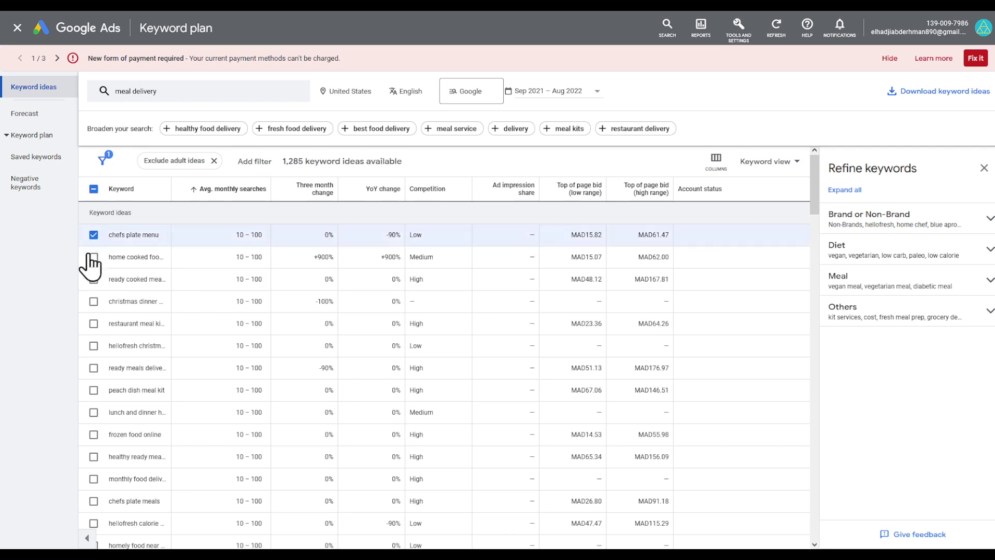
pyautogui.click(91, 324)
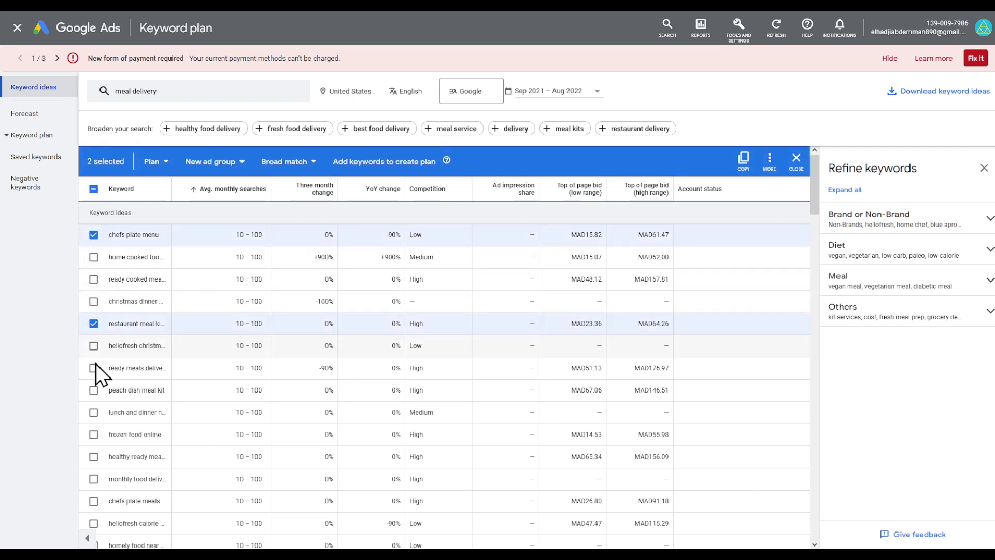
pyautogui.click(93, 368)
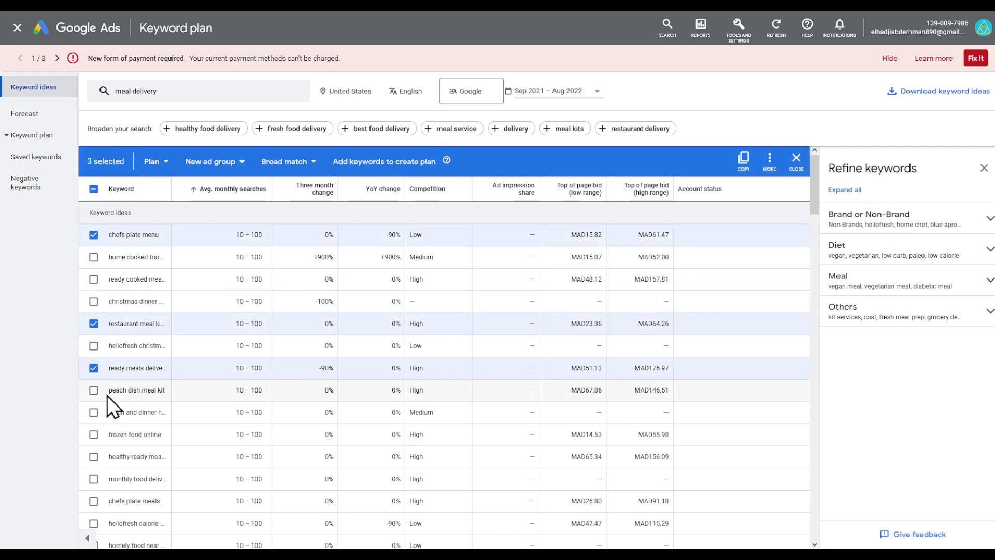
pyautogui.click(94, 412)
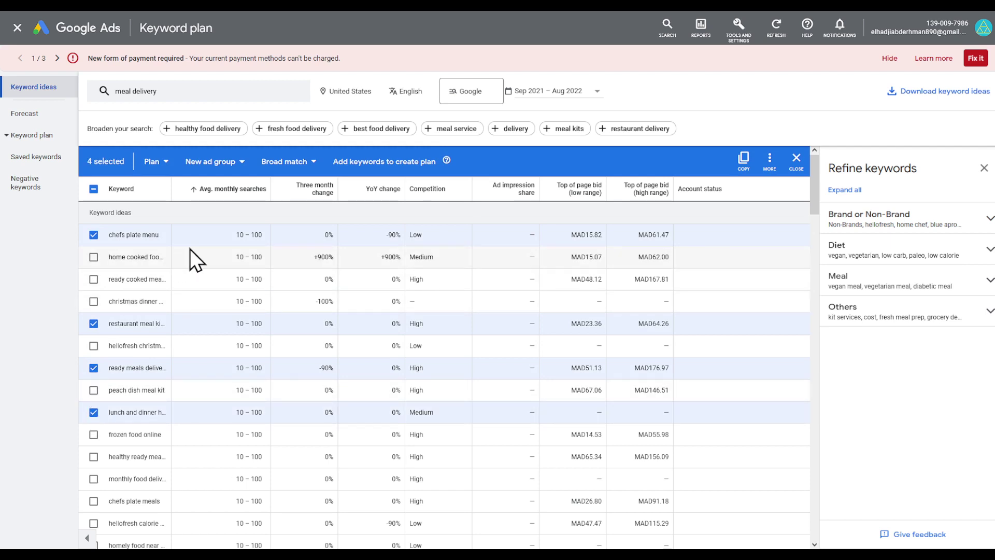
pyautogui.click(386, 165)
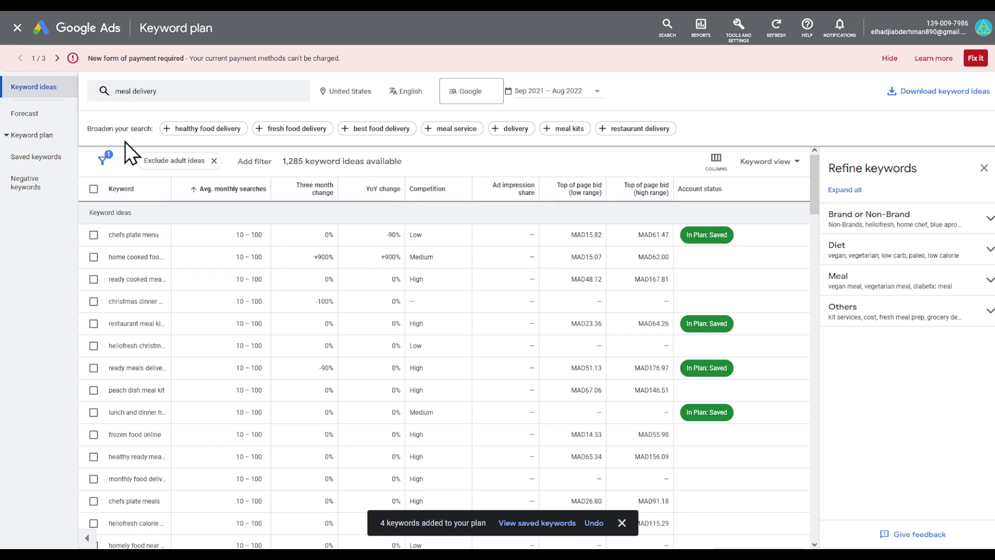
# Open the Keyword plan page listing the four saved keywords.
pyautogui.click(28, 135)
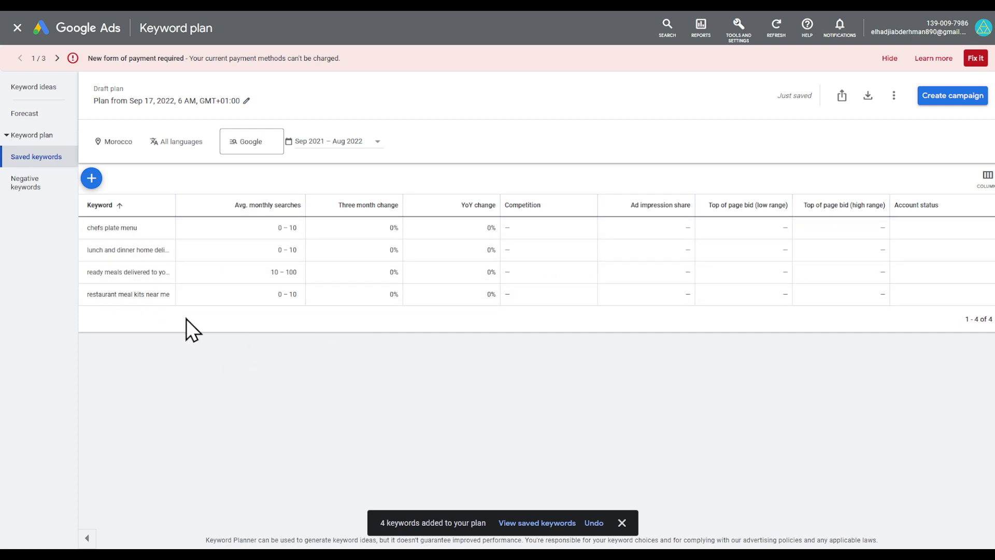
# Create a campaign named 'keywords test' from the plan and view its overview.
pyautogui.click(968, 104)
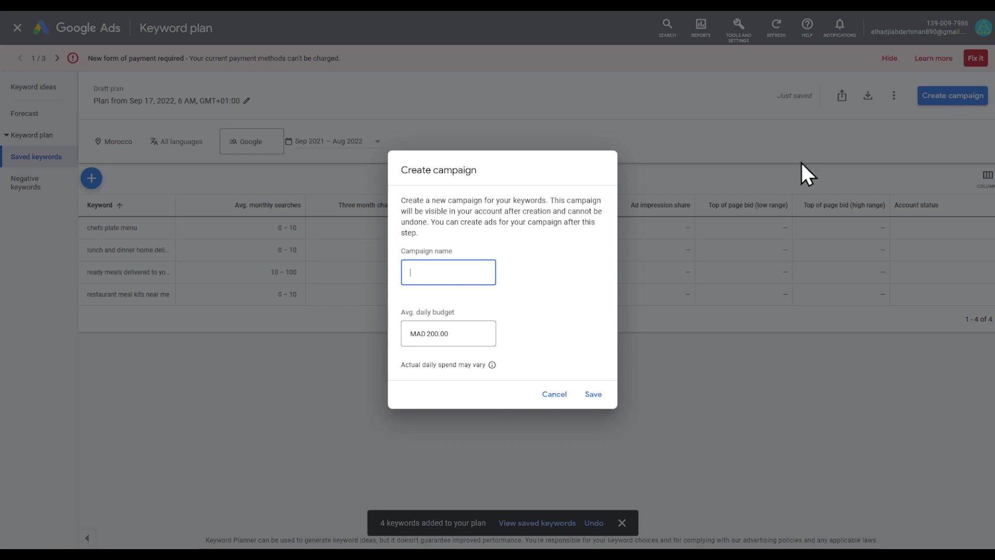
pyautogui.write('keywords test')
pyautogui.click(593, 395)
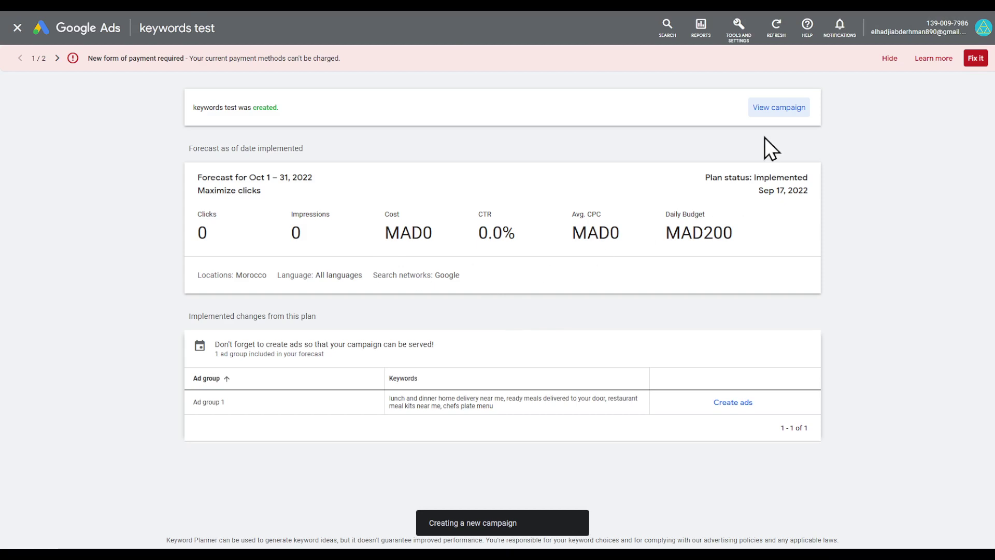
pyautogui.click(762, 108)
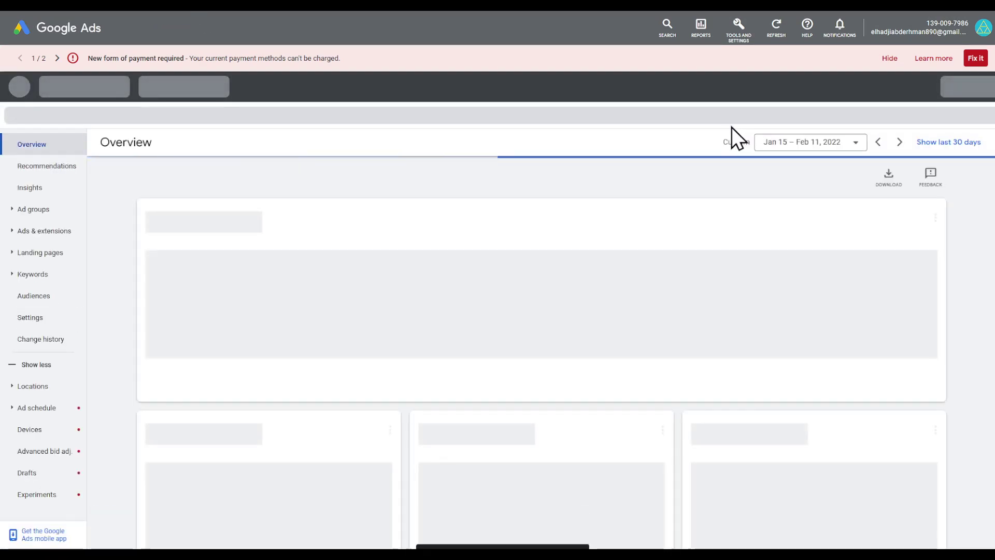